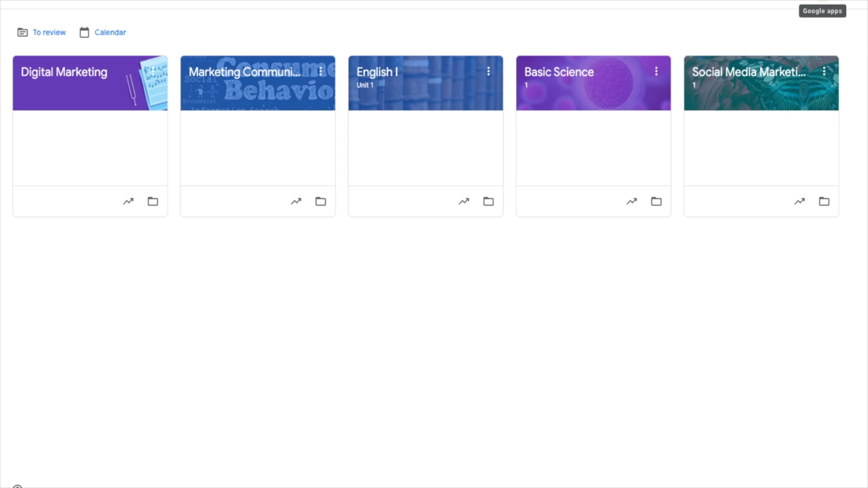
click(823, 2)
scroll(831, 79, down, 4)
scroll(831, 90, down, 2)
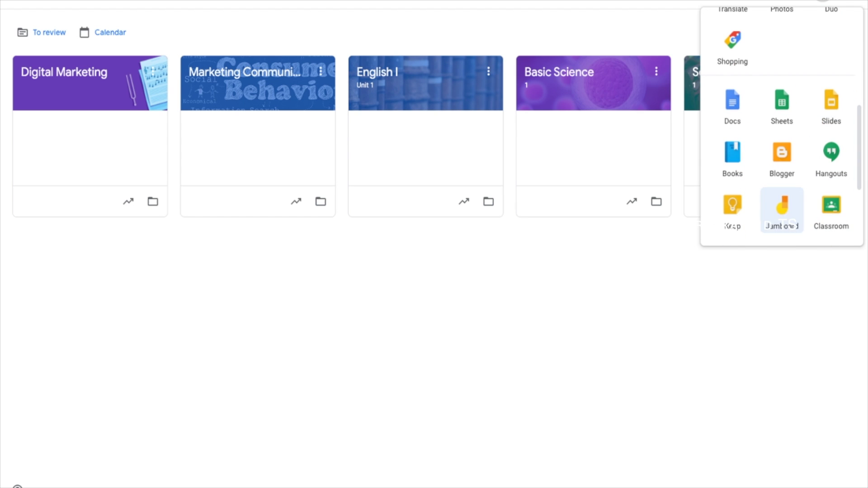
click(434, 289)
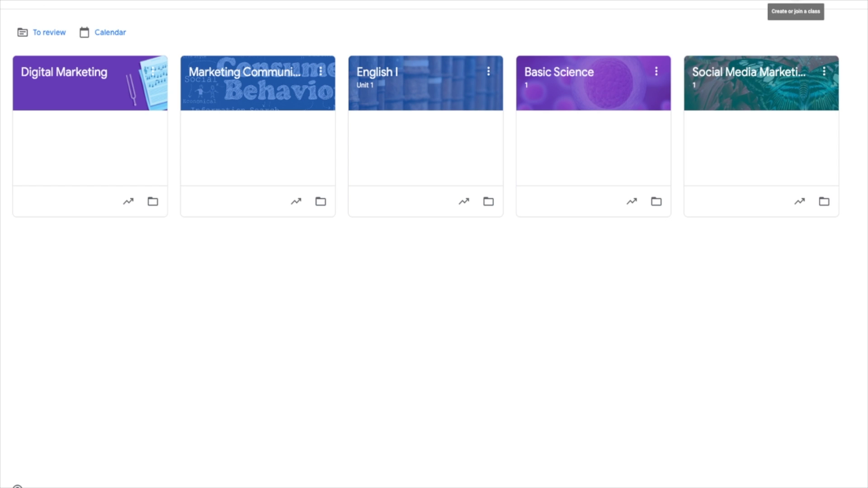
Start creating a new class and accept the notice about not using Classroom at a school or university with students.
click(795, 2)
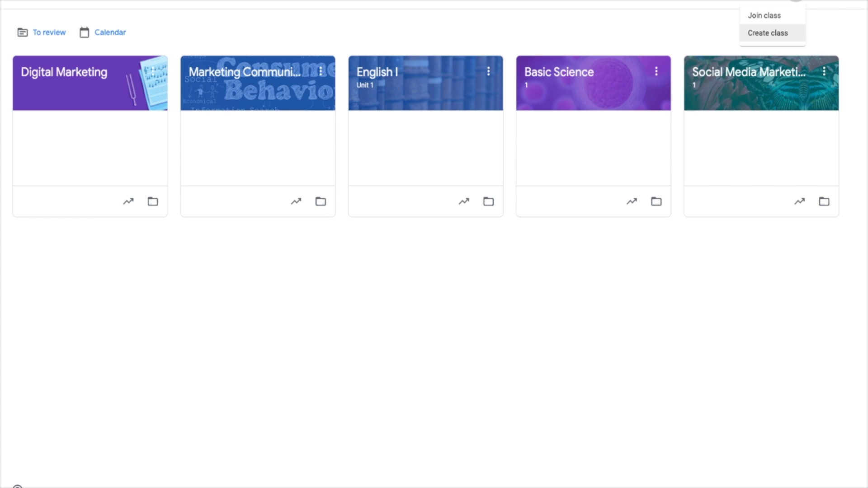
click(768, 32)
click(379, 307)
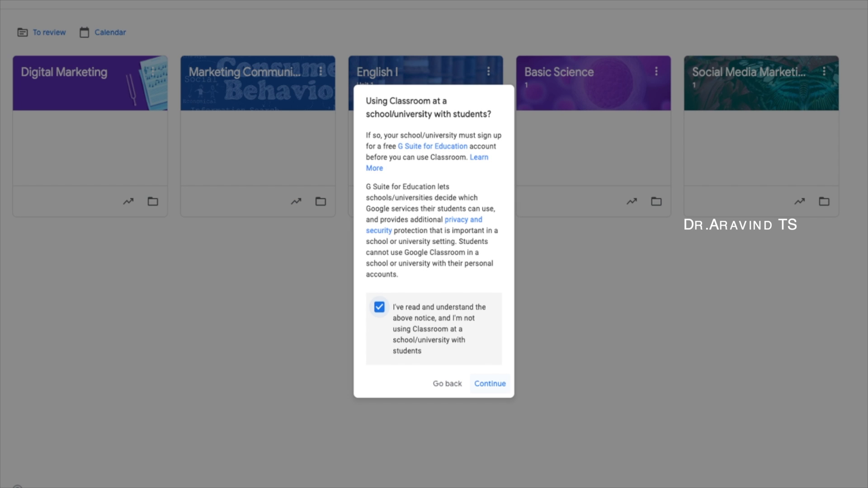
click(489, 383)
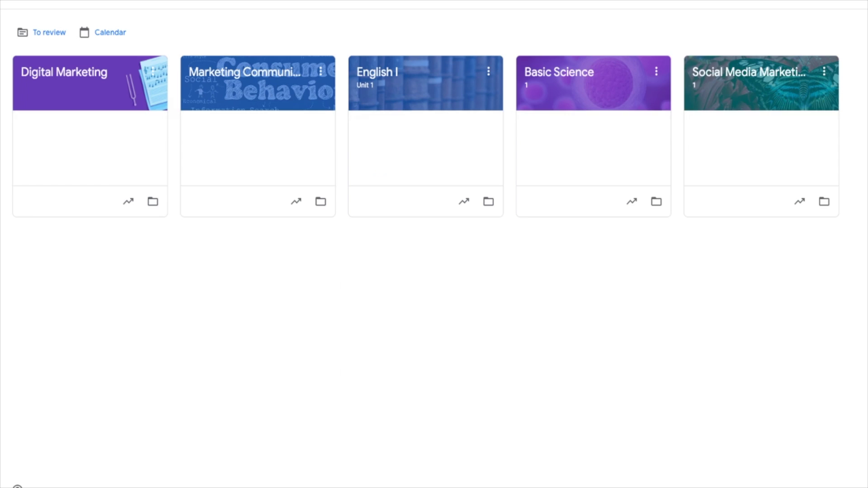
Enter Test as the name of the new class.
text(TEst)
key(BackSpace)
key(BackSpace)
key(BackSpace)
text(est)
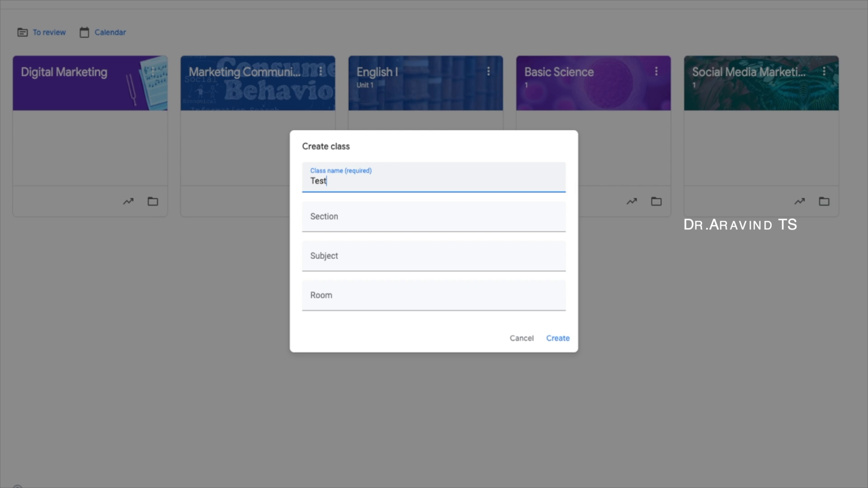
Set the section, subject and room to Test as well, and create the class.
key(Tab)
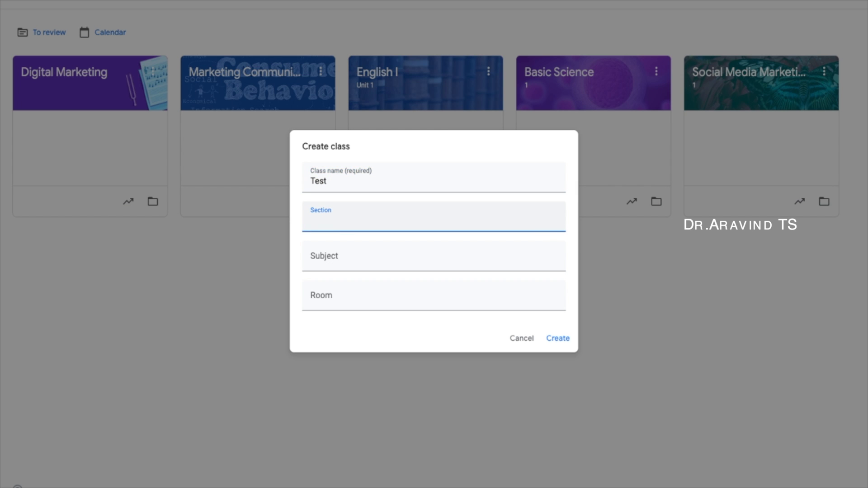
text(Test)
key(Tab)
text(Test)
key(Tab)
text(TEst)
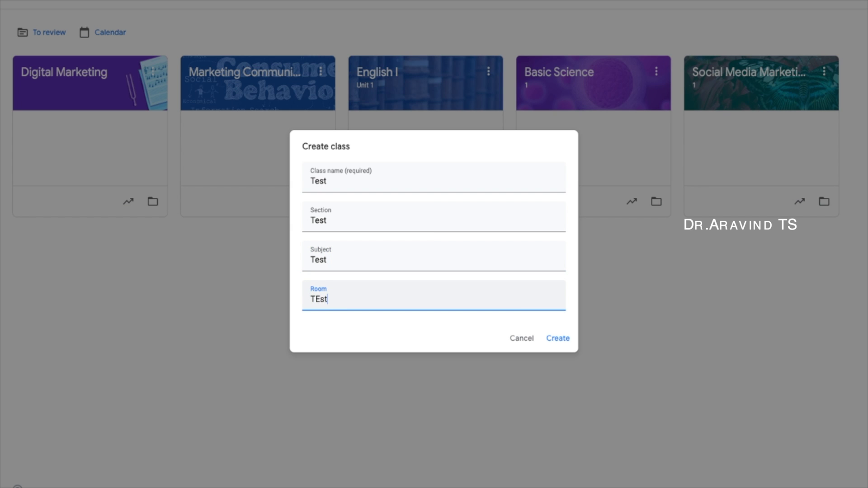
key(BackSpace)
key(BackSpace)
key(BackSpace)
text(est)
click(558, 338)
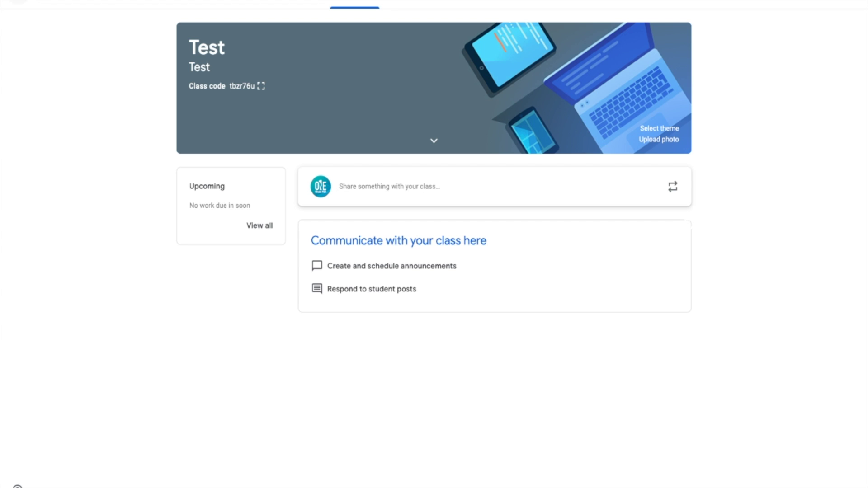
Go back to the overview of all classes and reopen the Test class from there.
click(18, 1)
click(54, 3)
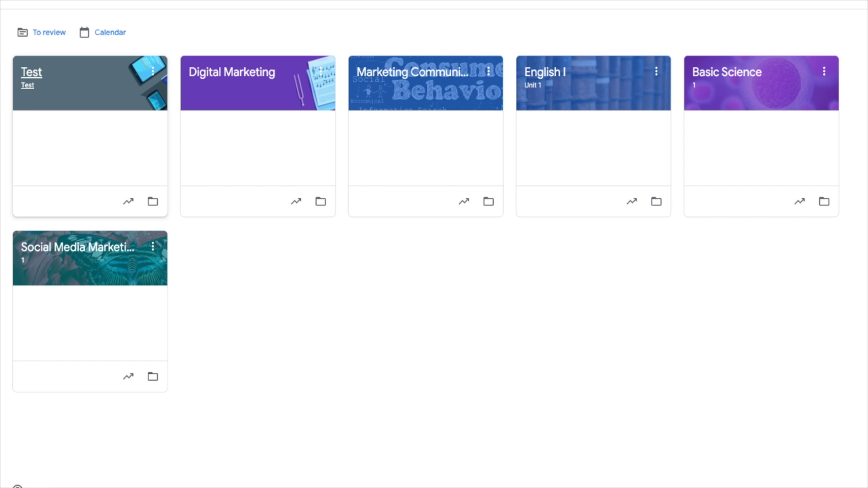
click(31, 72)
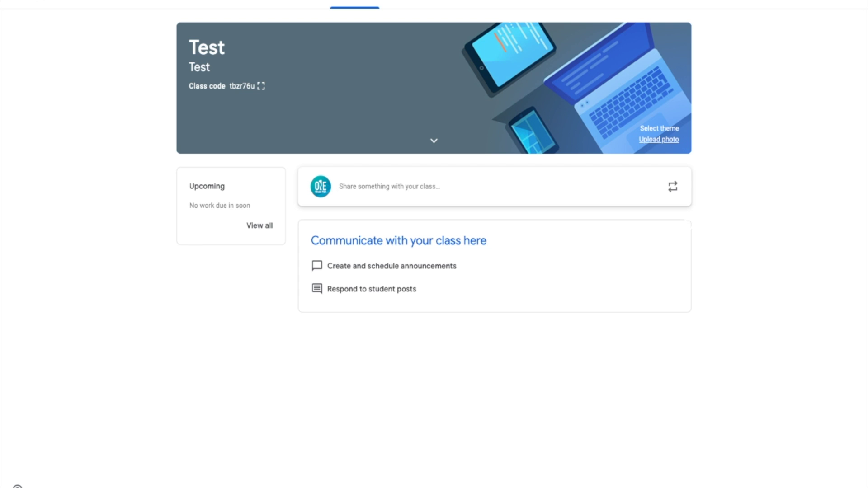
Change the class theme to the General gallery's salmon-coloured image with the coffee cup and breakfast table.
click(659, 129)
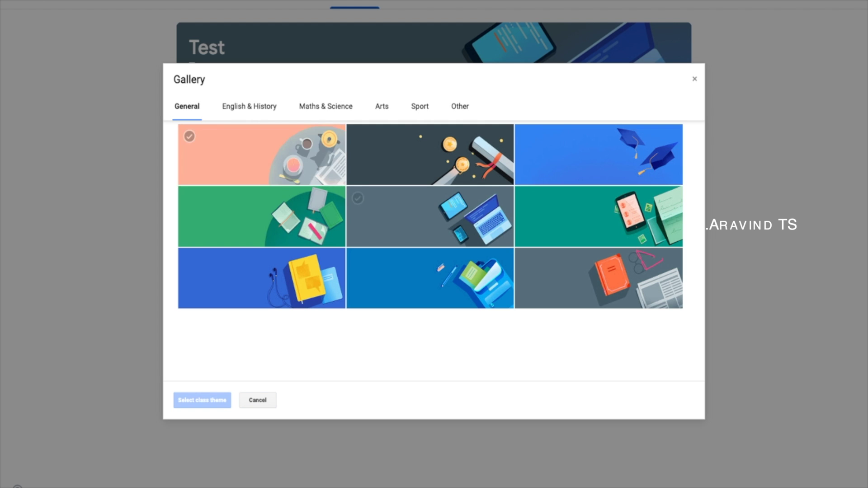
click(262, 155)
click(202, 400)
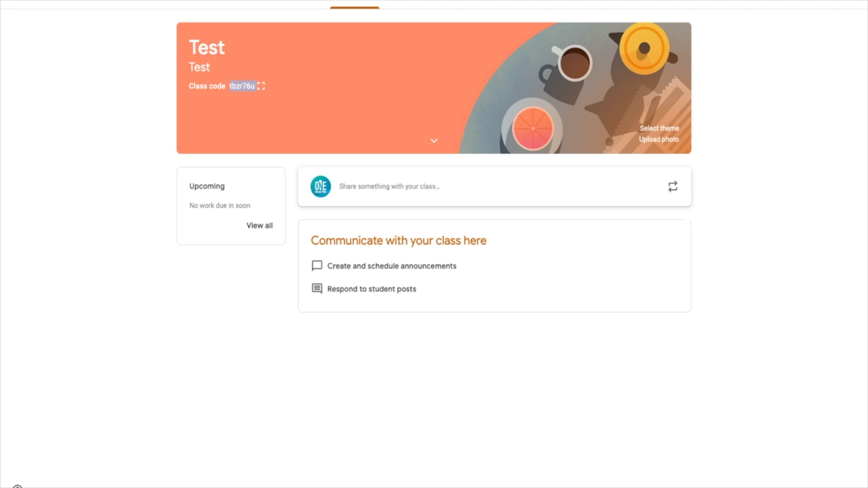
View the Test class's code in its enlarged display, then close it.
click(261, 86)
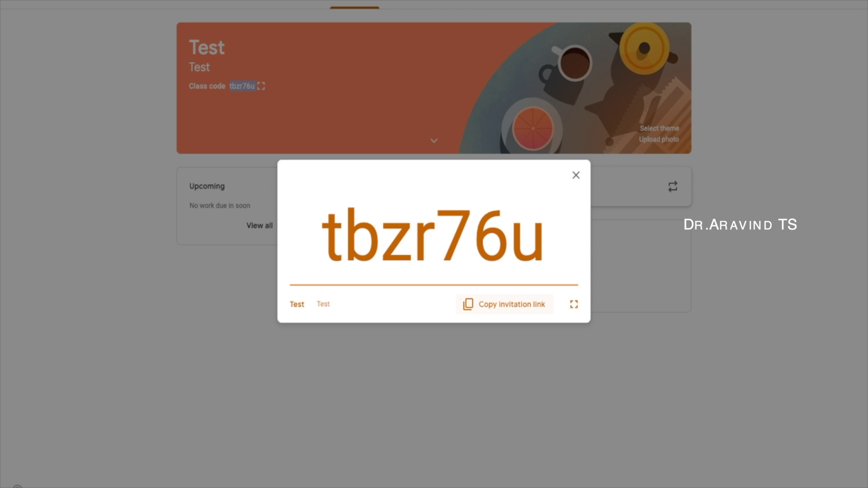
click(576, 175)
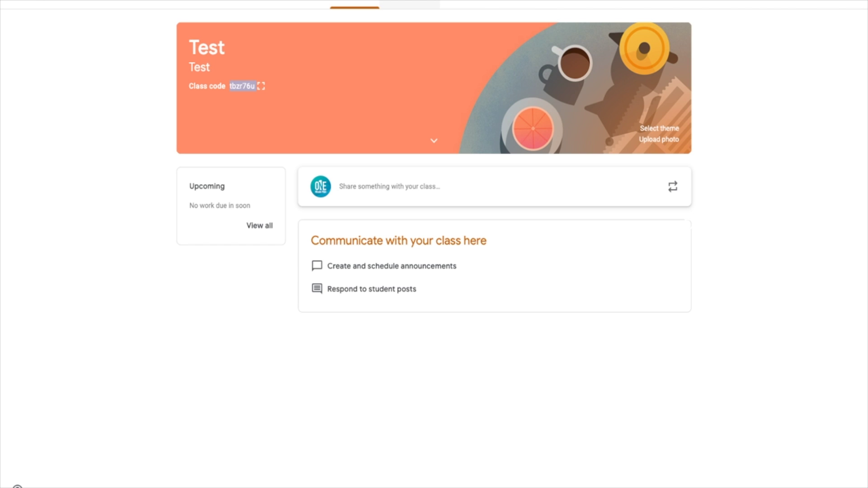
Create a quiz assignment in the Test class's classwork and open its blank quiz form.
click(410, 4)
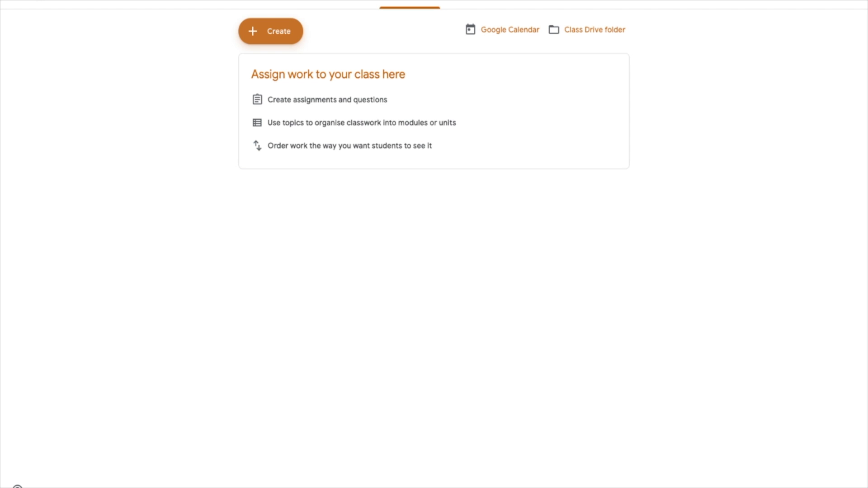
click(271, 31)
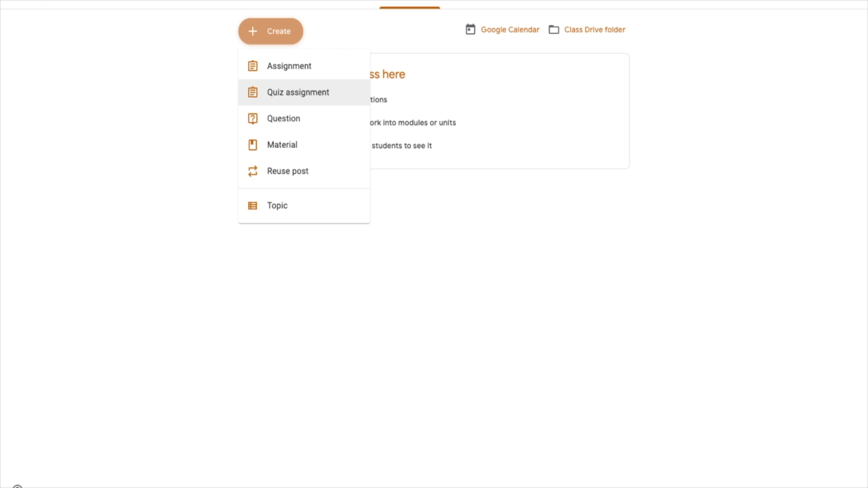
click(298, 93)
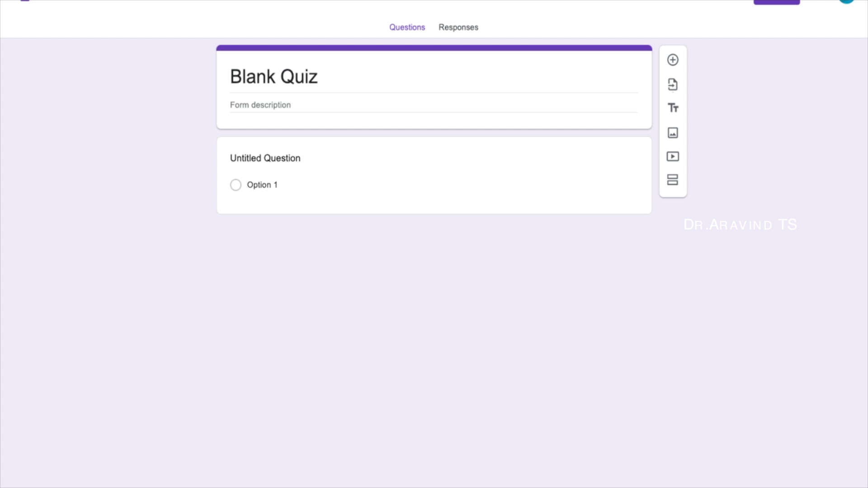
Title the quiz form Test and give it the description "Test for Tutorial".
click(275, 77)
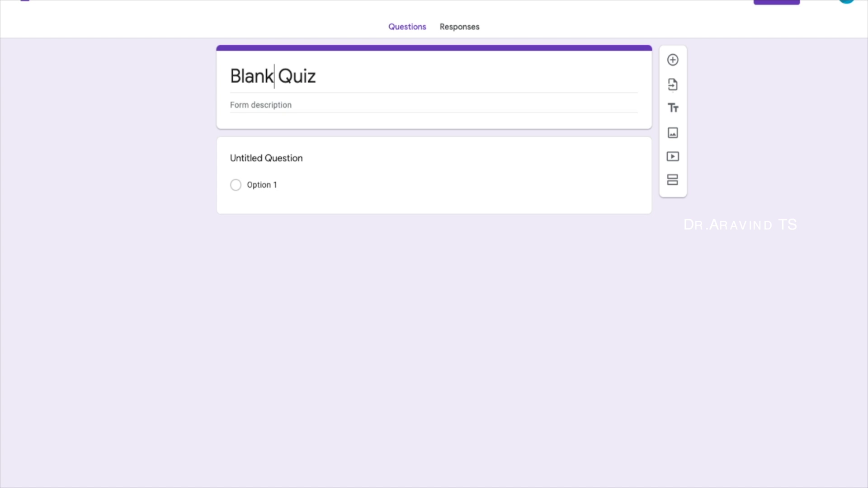
click(316, 76)
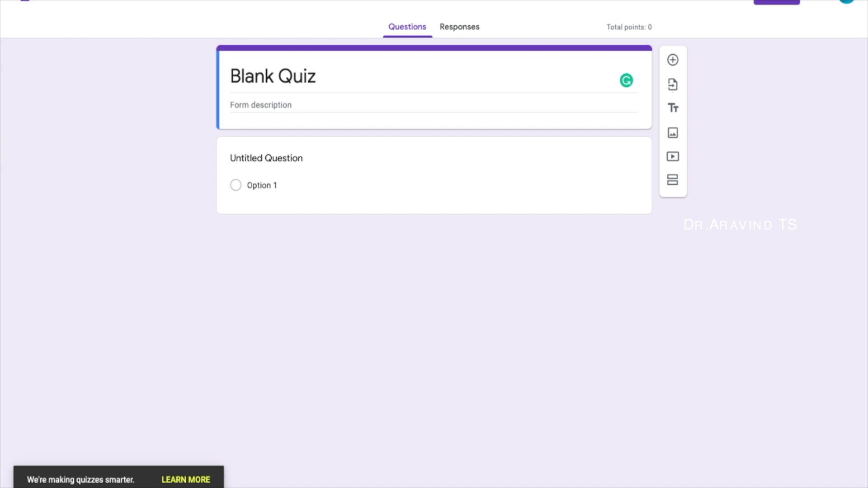
click(273, 76)
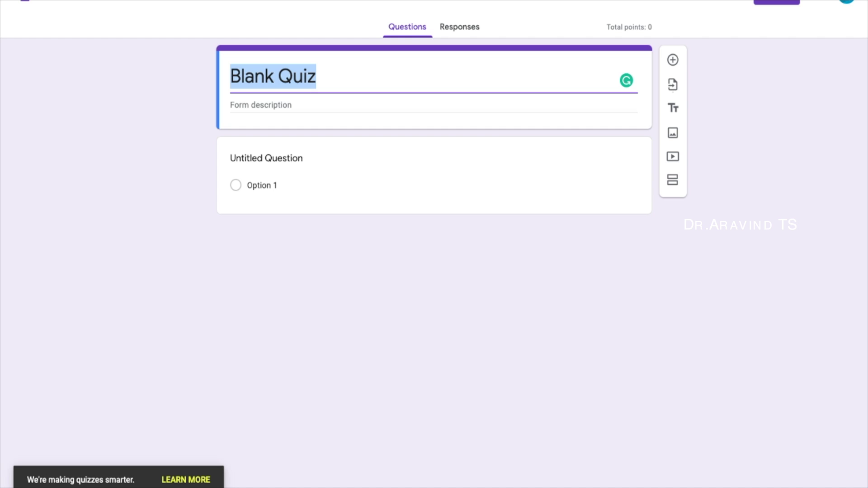
text(Test)
key(Tab)
text(Test for )
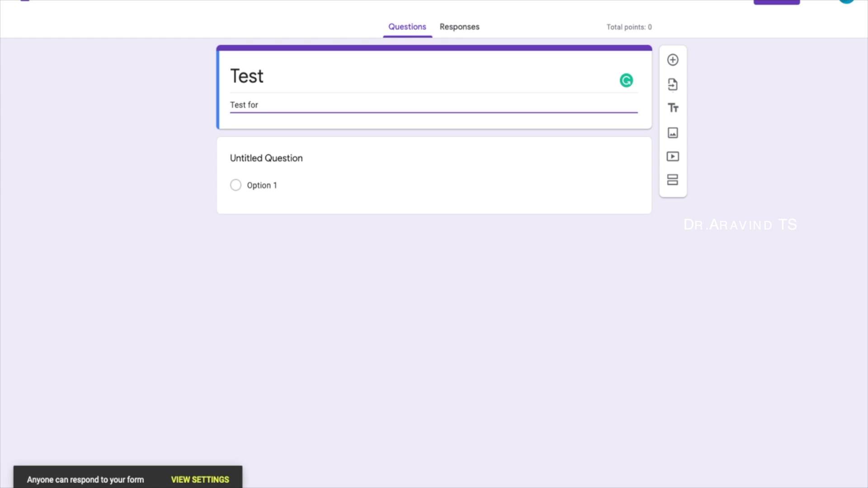
text(Tutorial)
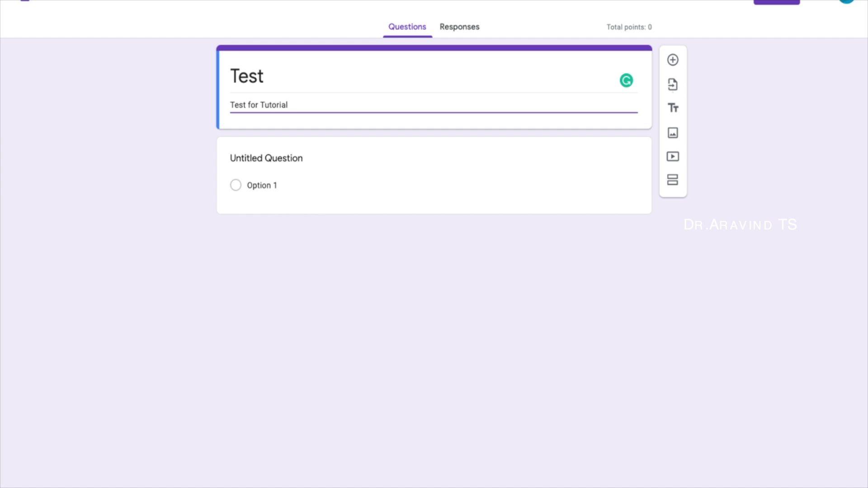
Enter 1+1 as the text of the first question and keep Multiple choice as its type.
click(266, 159)
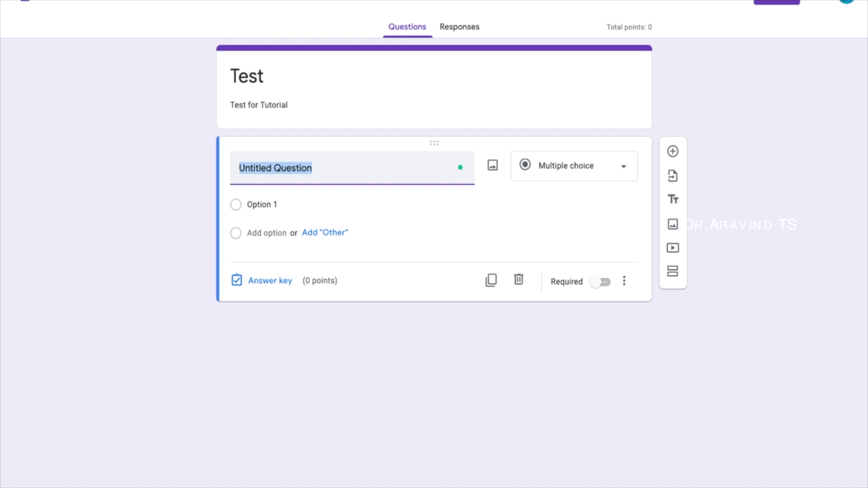
text(1+)
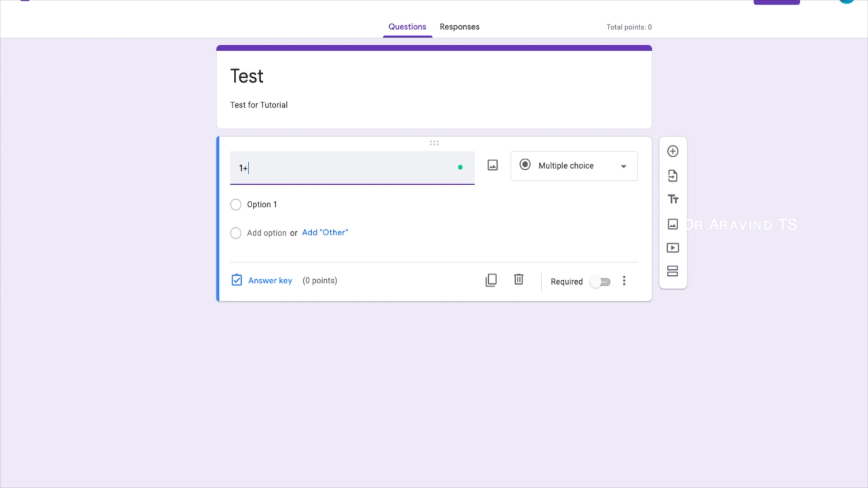
text(2)
key(BackSpace)
text(1)
click(262, 205)
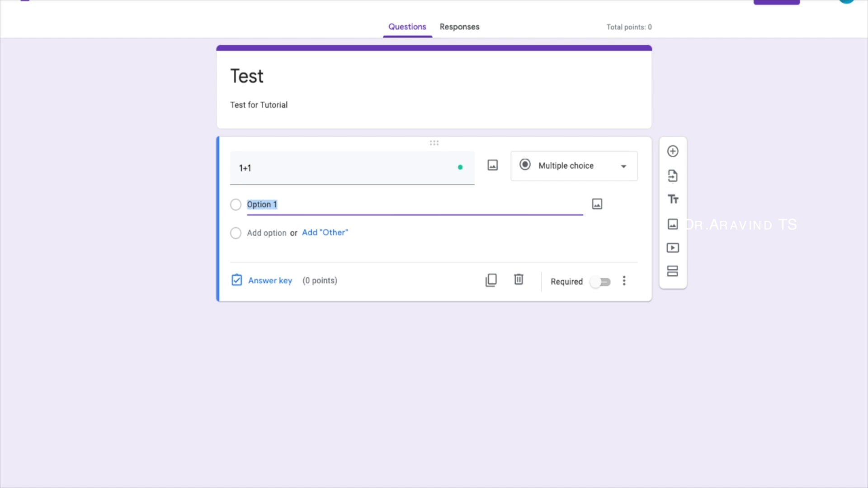
click(574, 165)
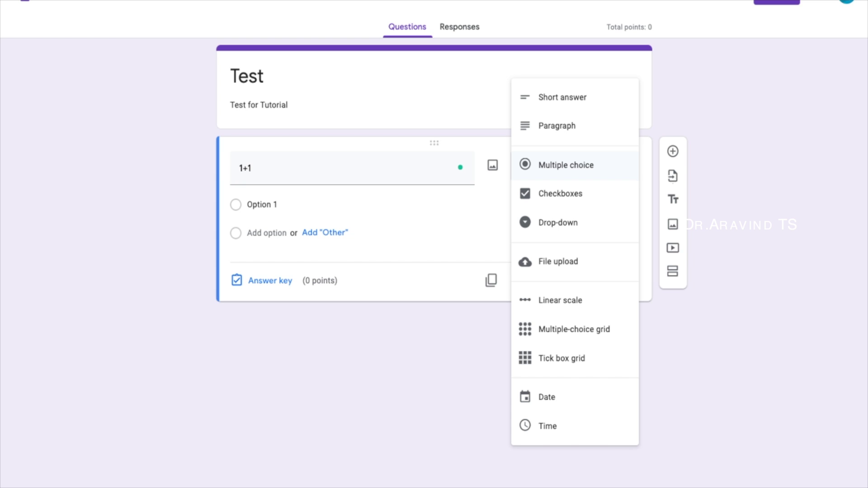
click(566, 165)
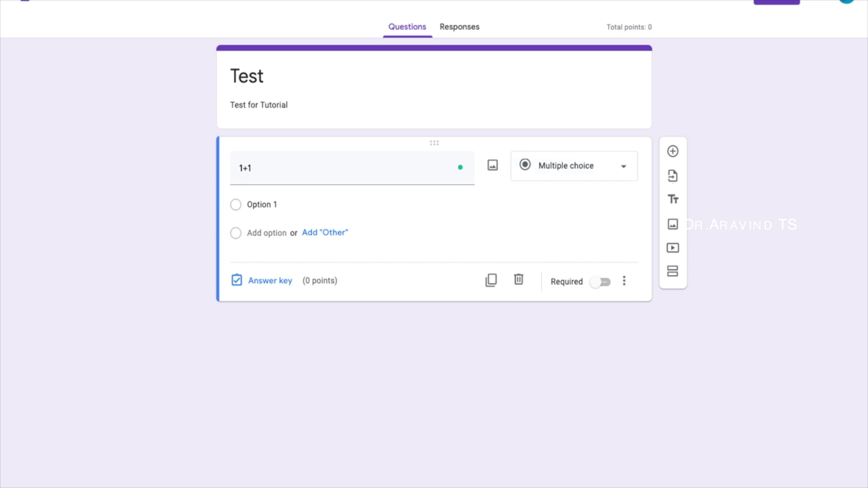
Add the answer options 2, 1 and 0 to the 1+1 question, plus a fourth option with its default text.
click(262, 204)
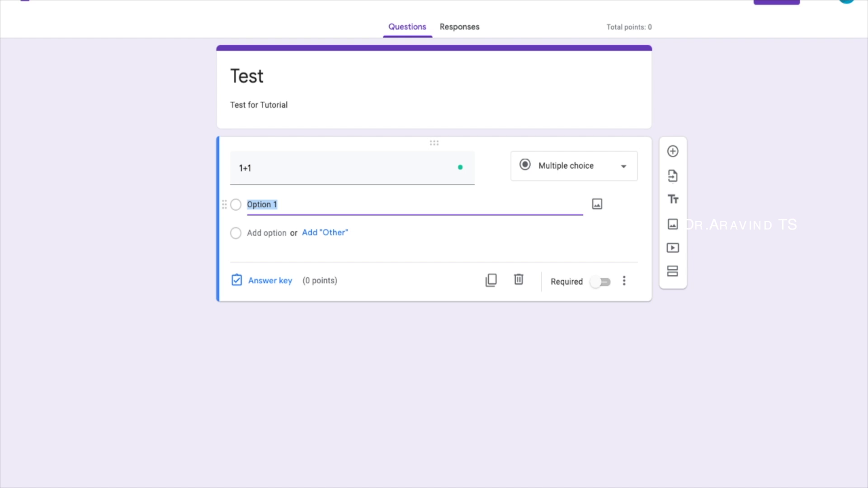
text(2)
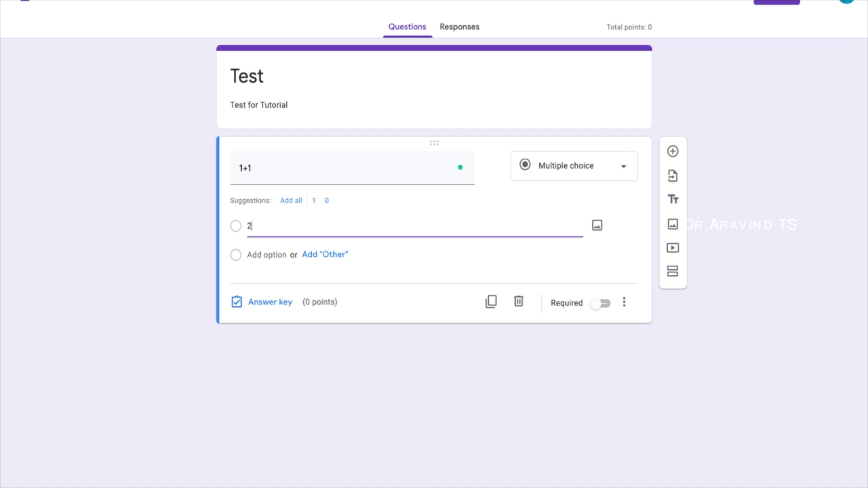
key(Return)
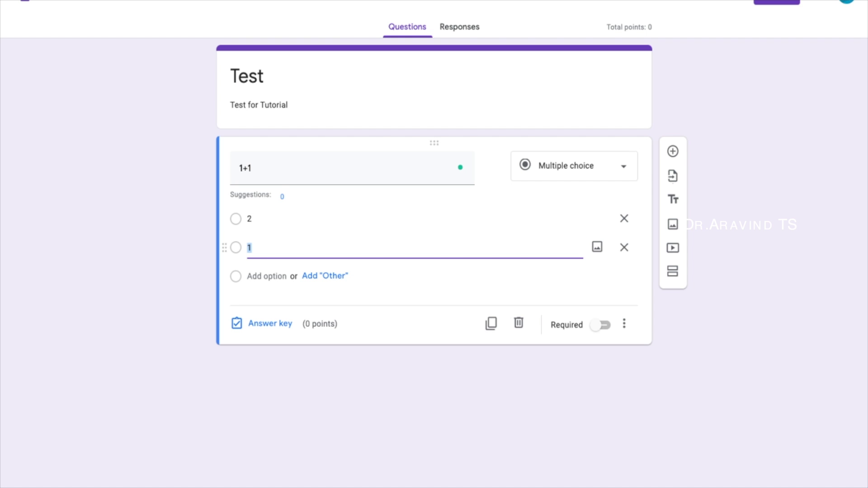
key(Return)
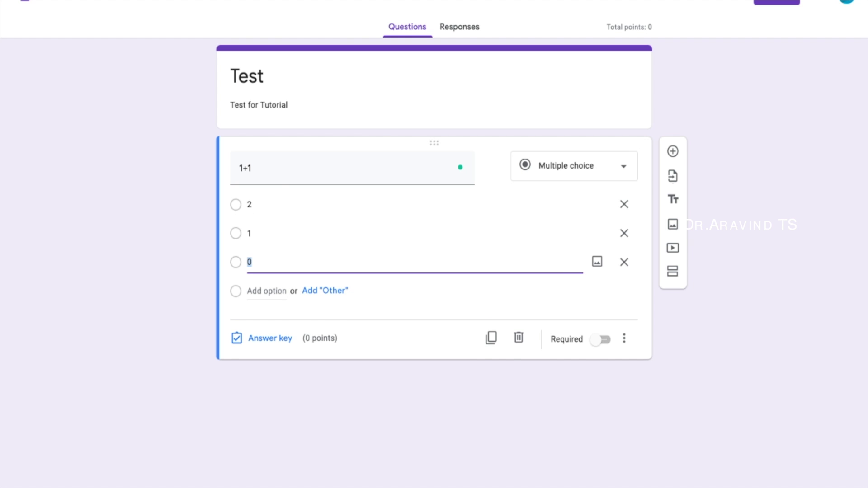
key(Return)
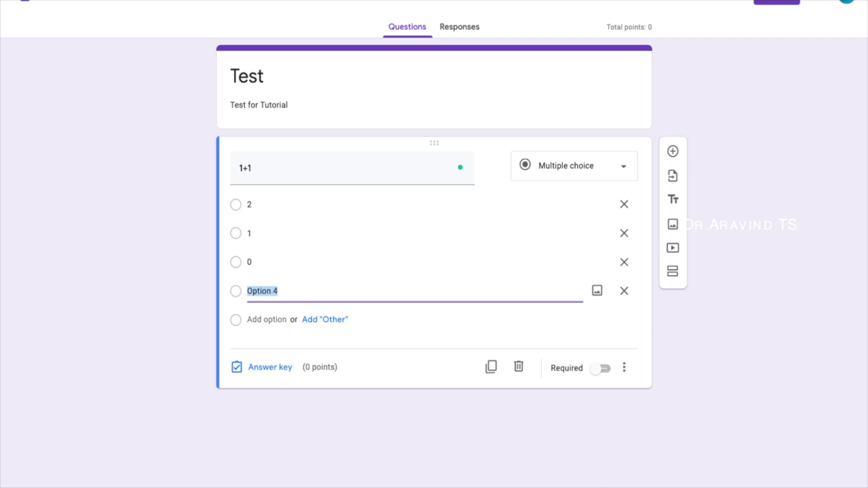
Set 2 as the correct answer to the 1+1 question and make the question required.
click(270, 367)
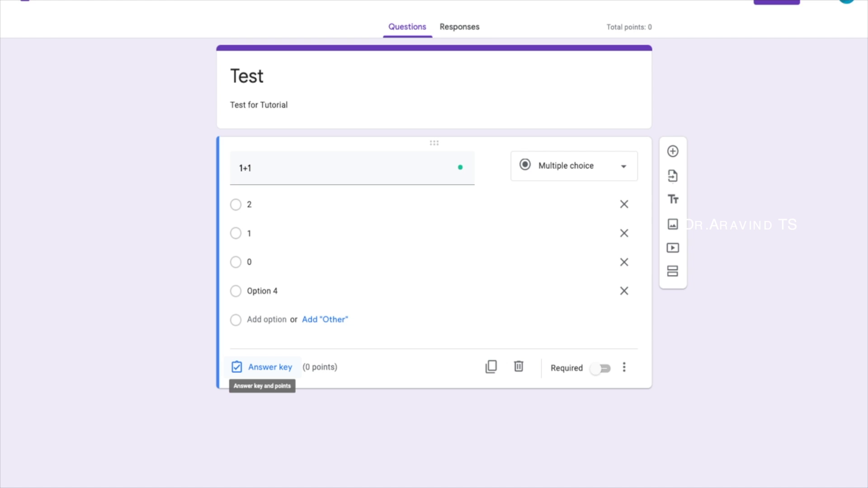
click(263, 367)
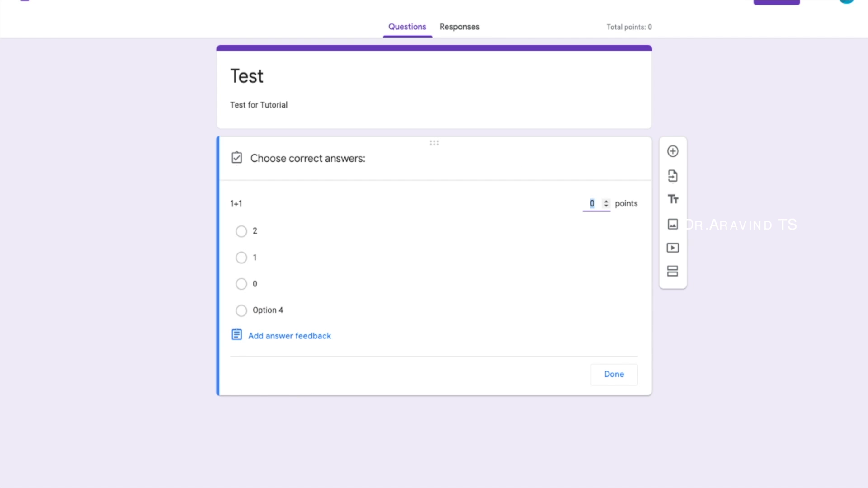
click(241, 231)
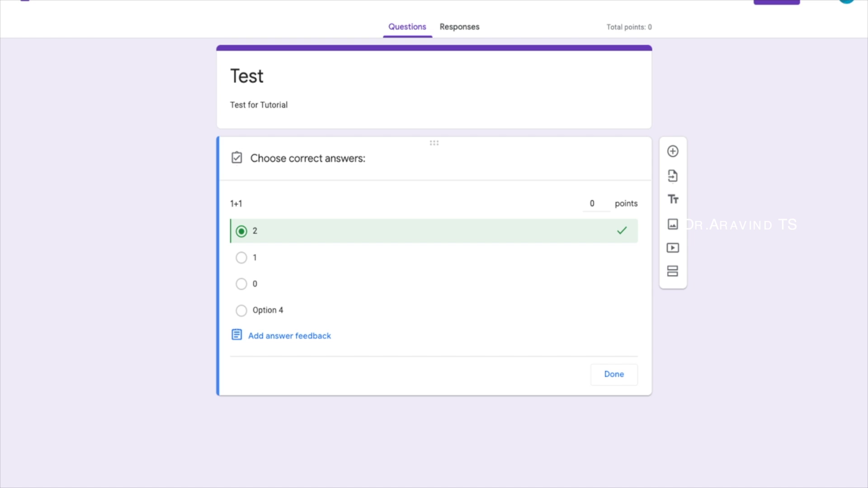
click(614, 375)
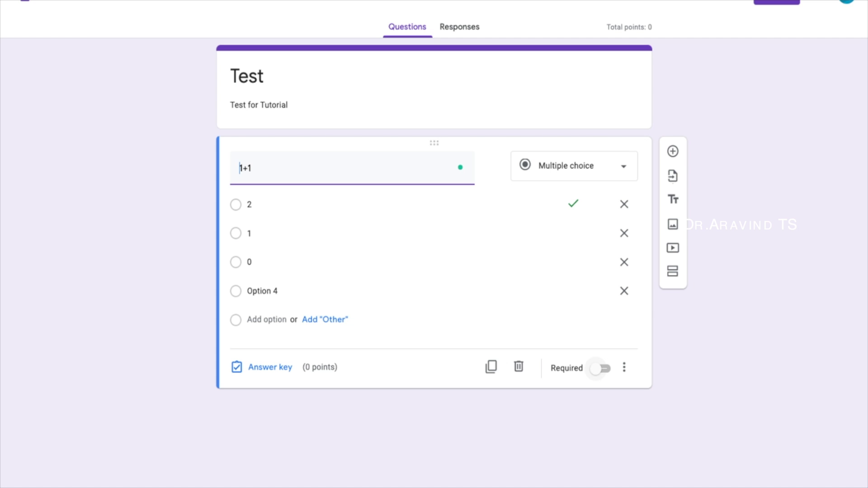
click(598, 368)
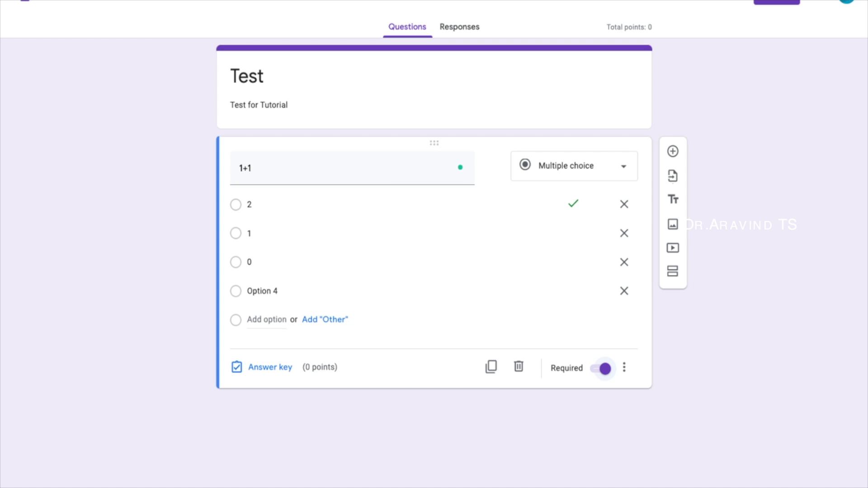
Add a second multiple-choice question, 2x4, with the answer options 3, 4, 8 and 5.
click(672, 151)
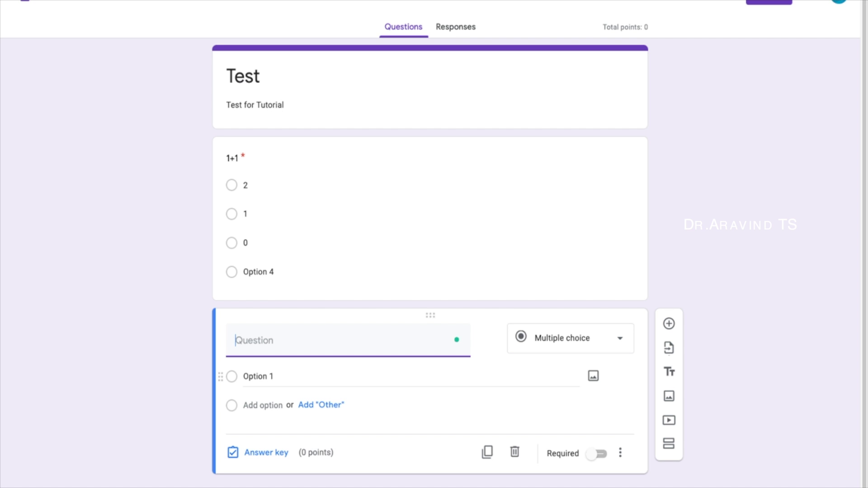
text(2x4)
click(258, 376)
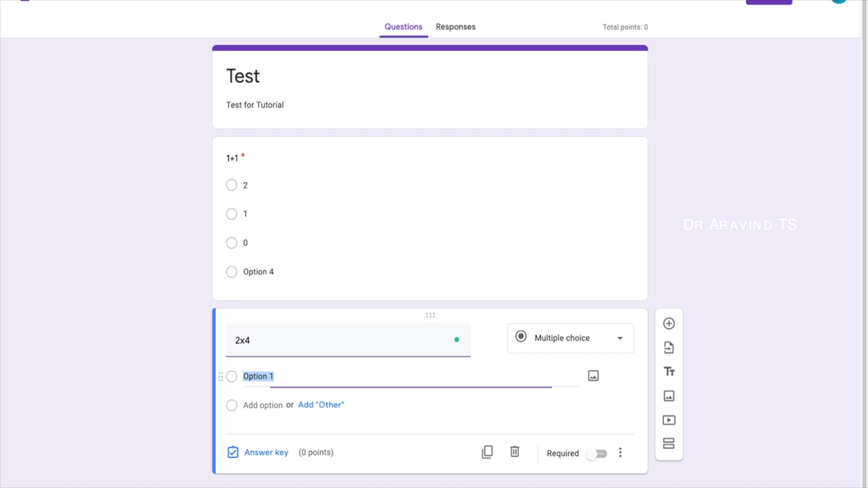
text(3)
click(253, 404)
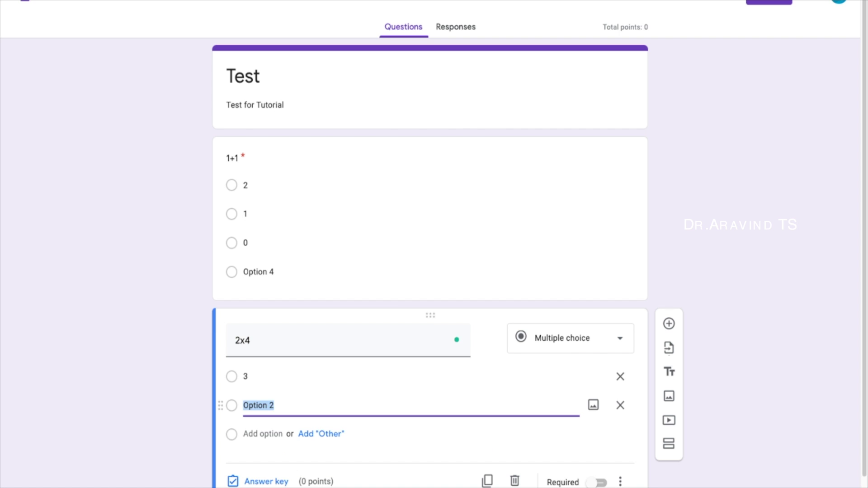
text(4)
key(Return)
text(8)
key(Return)
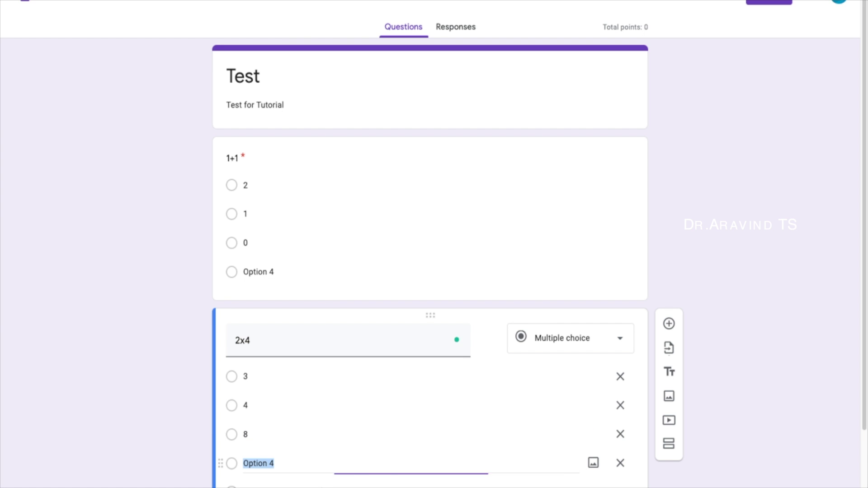
text(5)
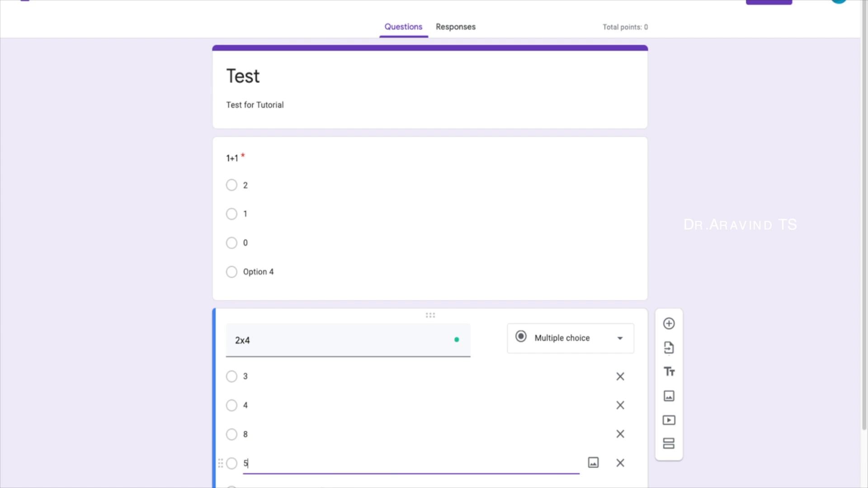
Set 8 as the correct answer to the 2x4 question and make the question required.
scroll(406, 344, down, 3)
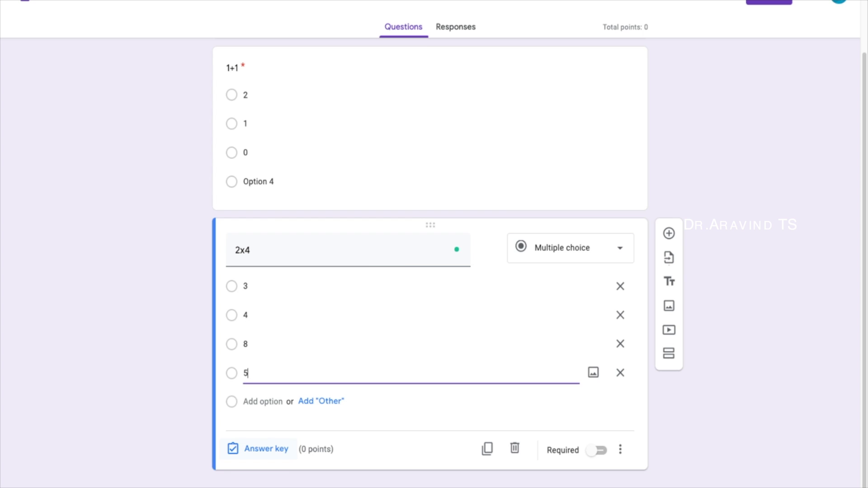
click(262, 448)
click(237, 366)
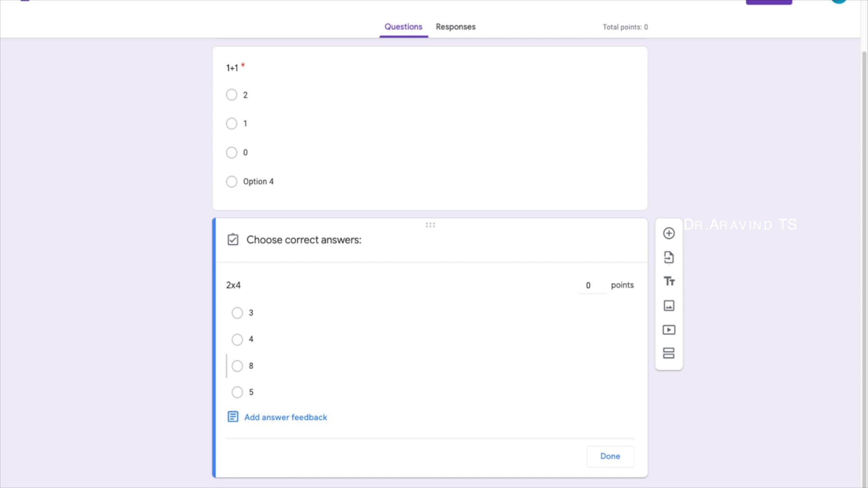
click(610, 456)
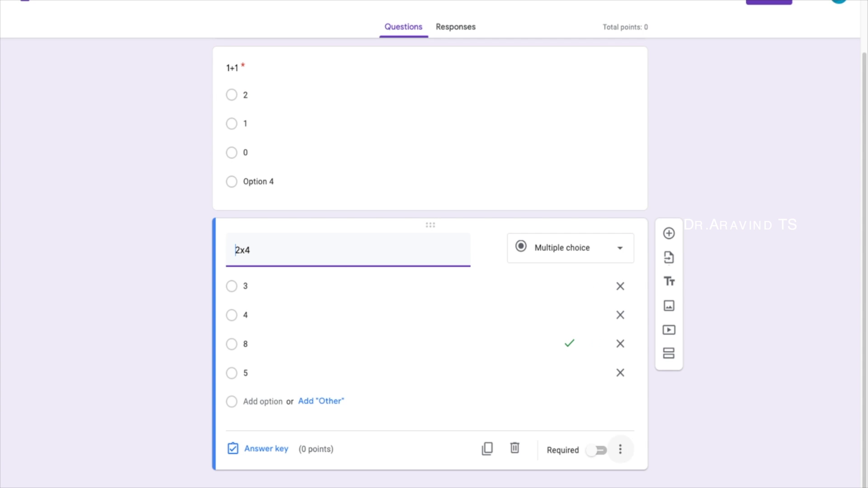
click(596, 451)
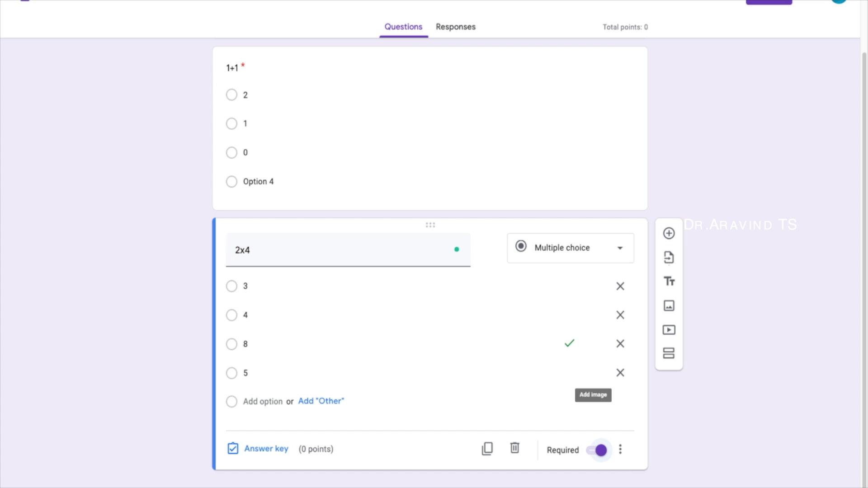
Duplicate the 2x4 question, change the copy's text to 6\2 and make 3 its only correct answer.
click(486, 448)
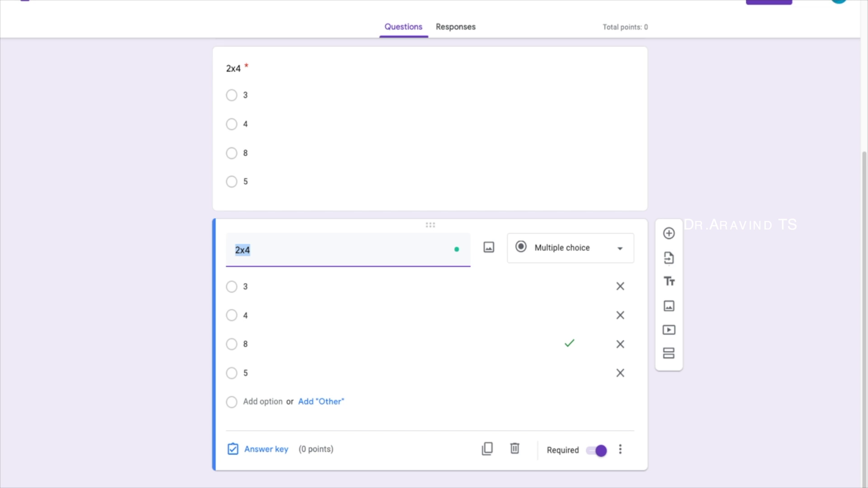
text(6\2)
click(258, 448)
click(237, 313)
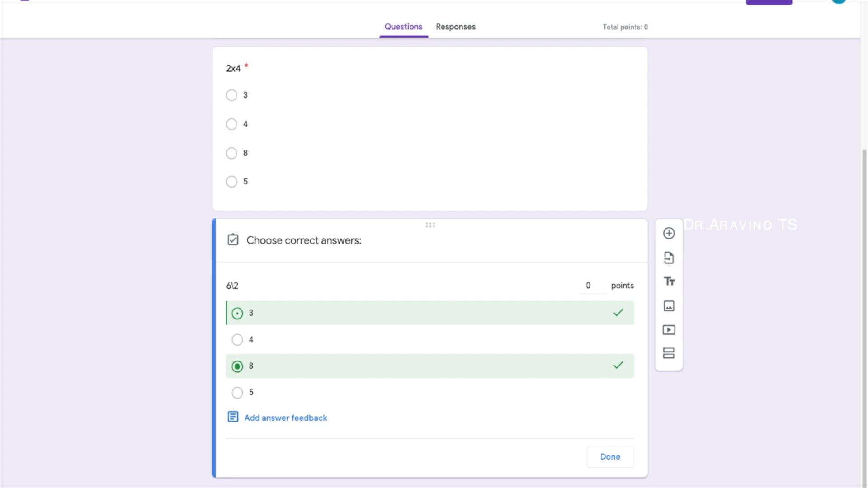
click(238, 367)
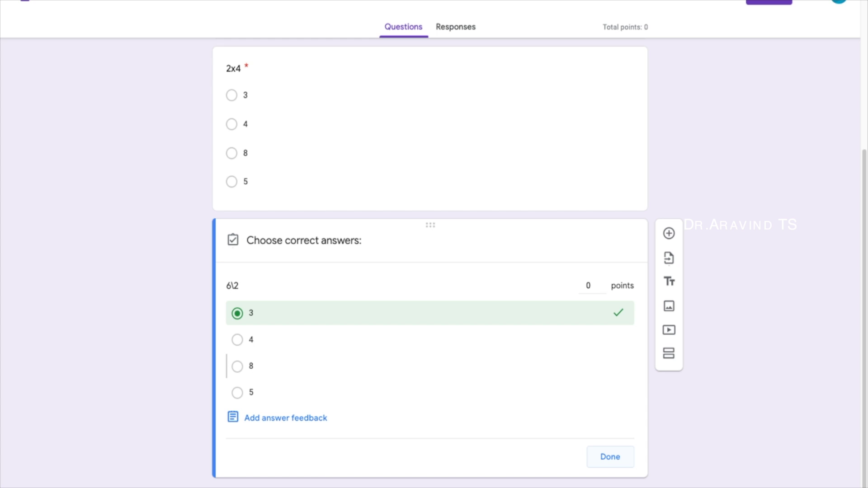
In the form's general settings, always send response receipts and limit respondents to 1 response.
scroll(430, 262, up, 7)
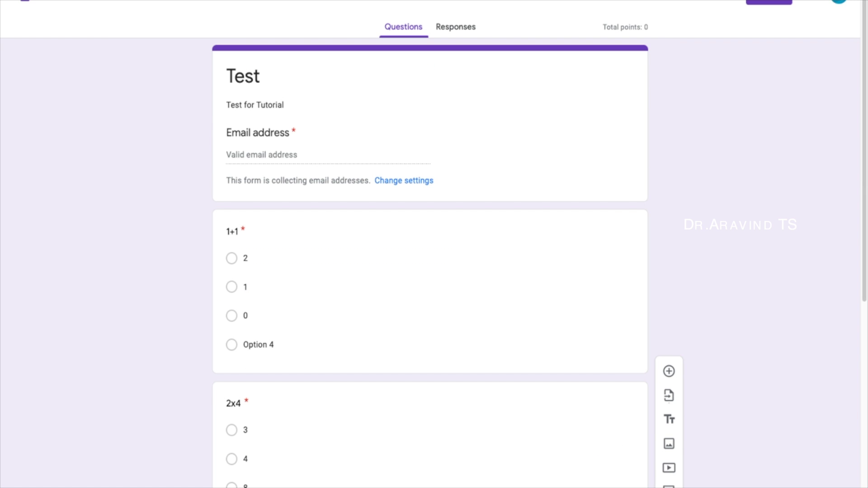
click(726, 2)
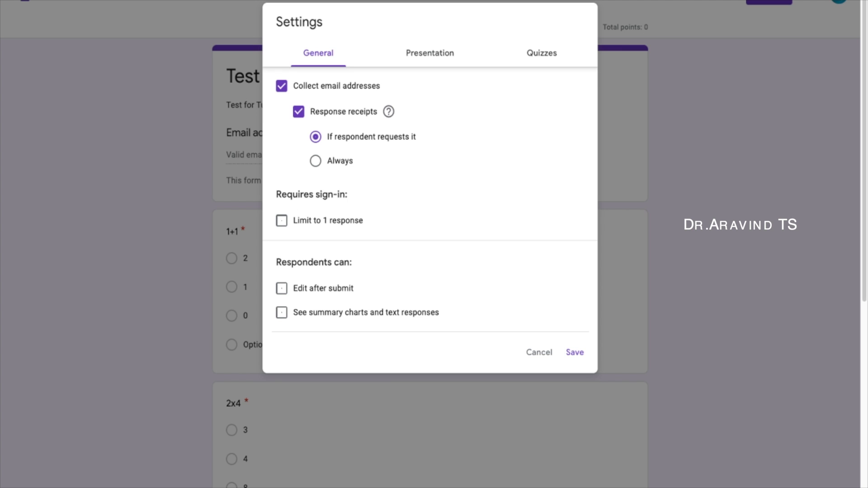
click(316, 161)
click(282, 220)
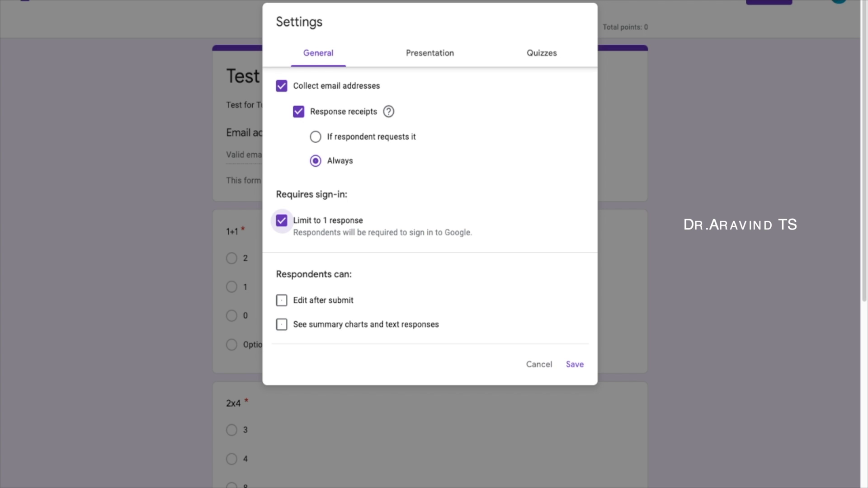
In the presentation settings, enable the progress bar and question shuffling, with the confirmation message "Hi thanks for your response".
click(429, 53)
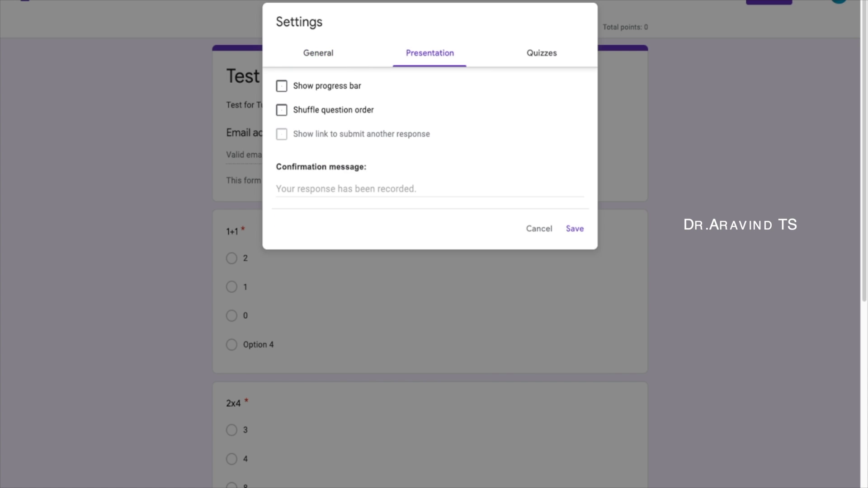
click(281, 86)
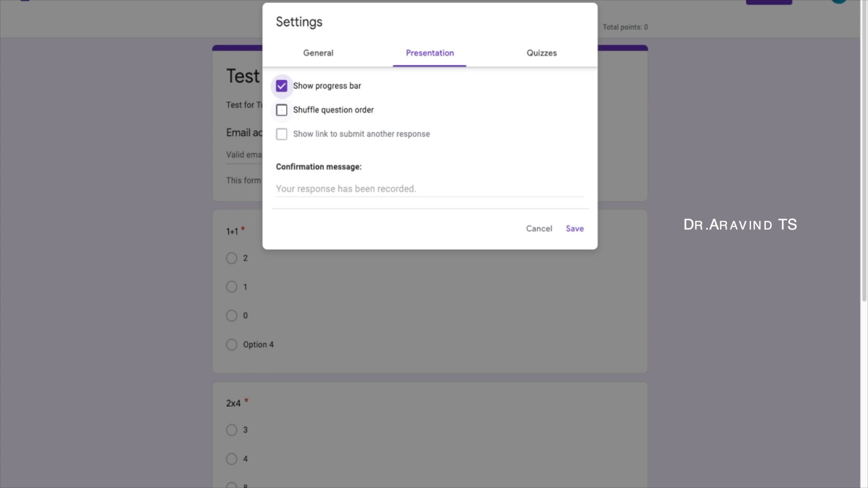
click(281, 110)
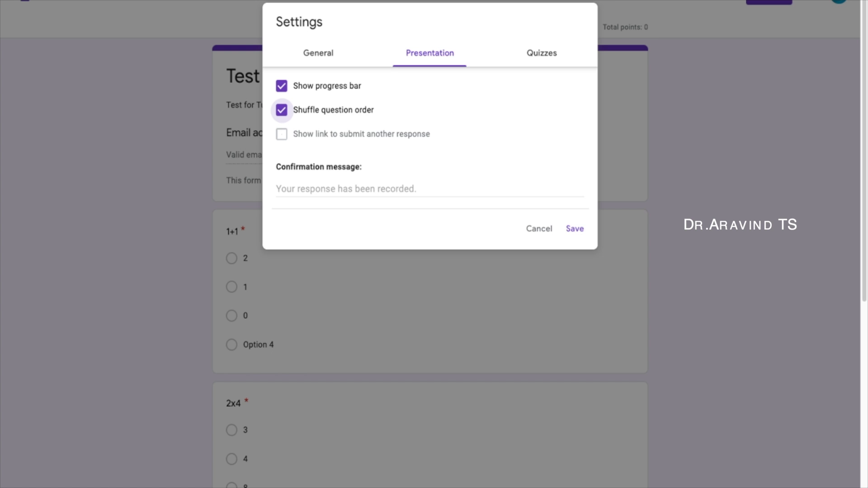
click(429, 189)
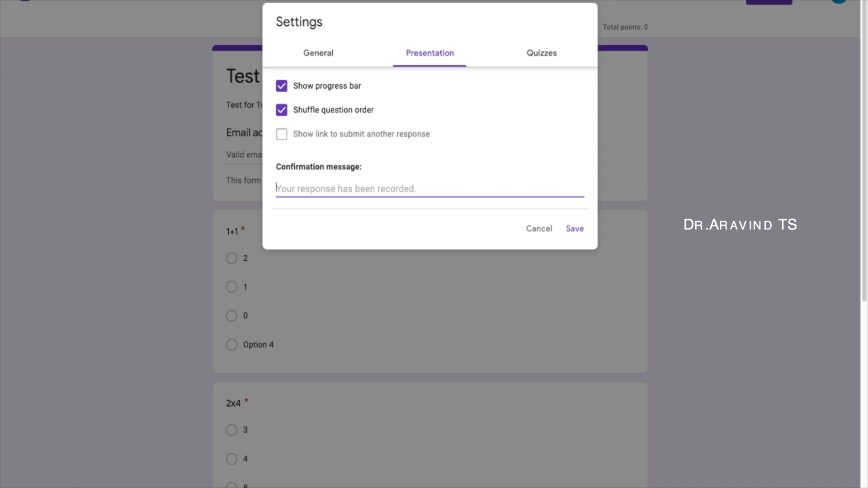
text(Hi thanks for y)
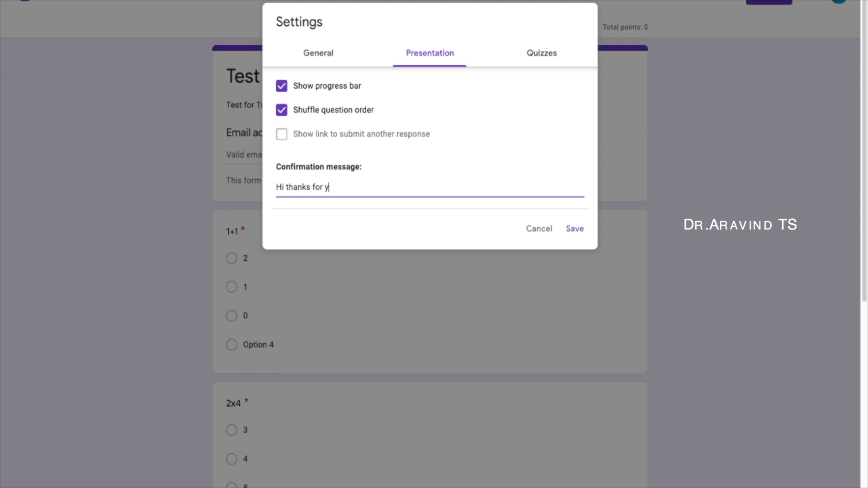
text(our response)
Release quiz marks immediately after each submission and save the form settings.
click(541, 54)
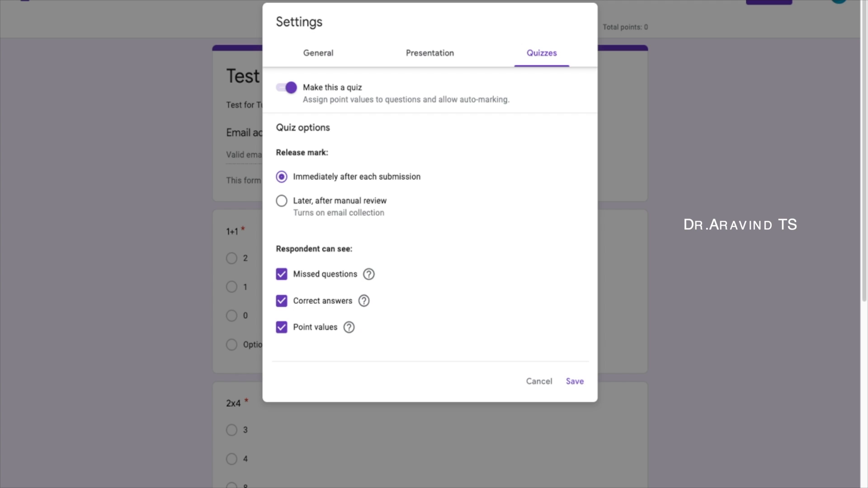
click(281, 201)
click(281, 177)
click(575, 381)
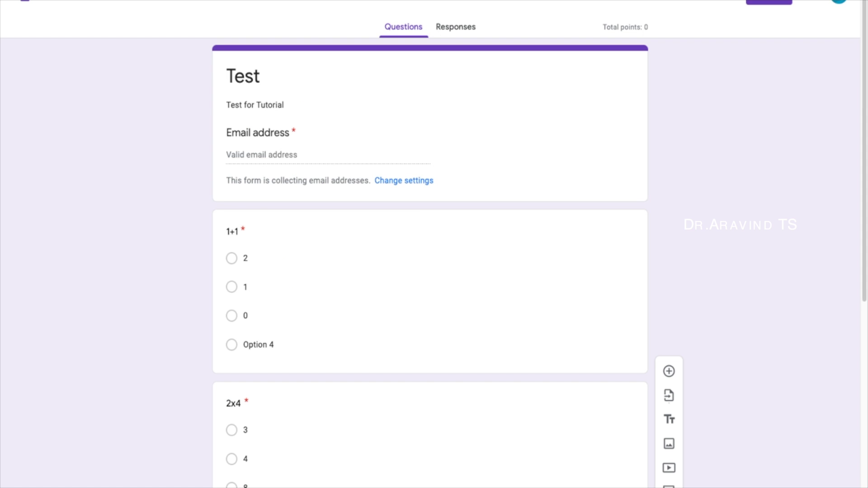
Preview the quiz form as a respondent and fill in the email address.
click(768, 2)
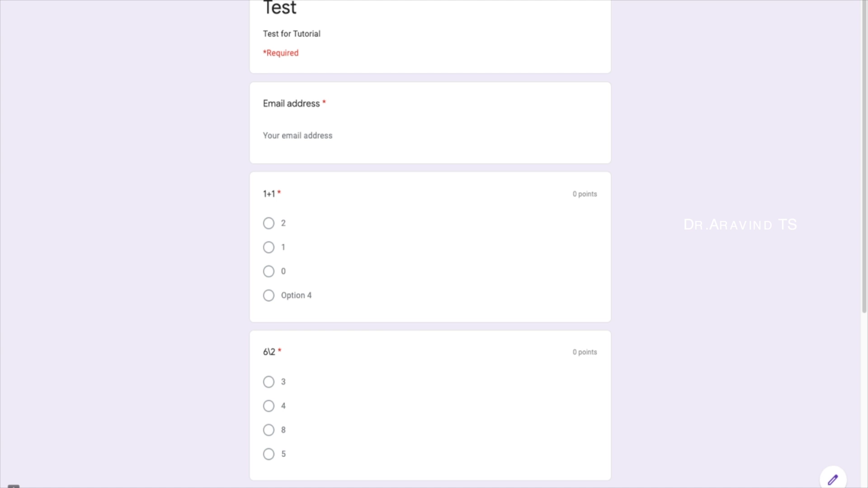
click(326, 135)
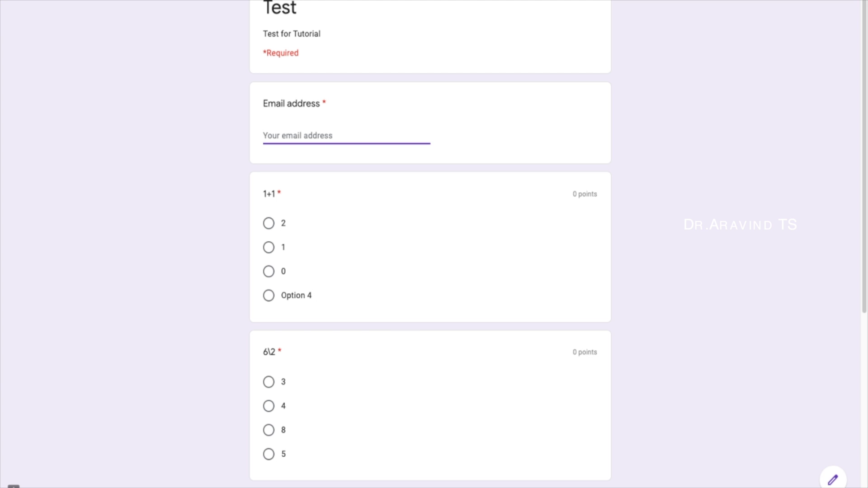
text(xxxx@gmail.com)
Answer the previewed quiz with 2 for 1+1, 4 for 6\2 and 8 for 2x4.
click(268, 223)
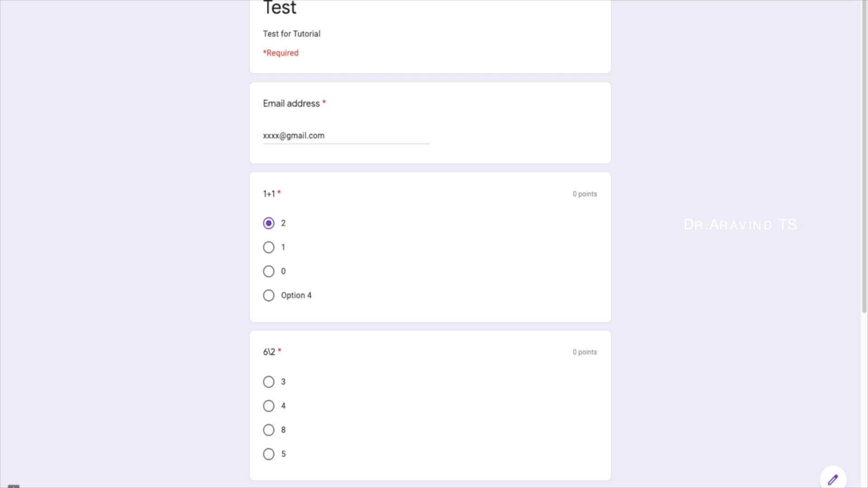
scroll(429, 244, down, 3)
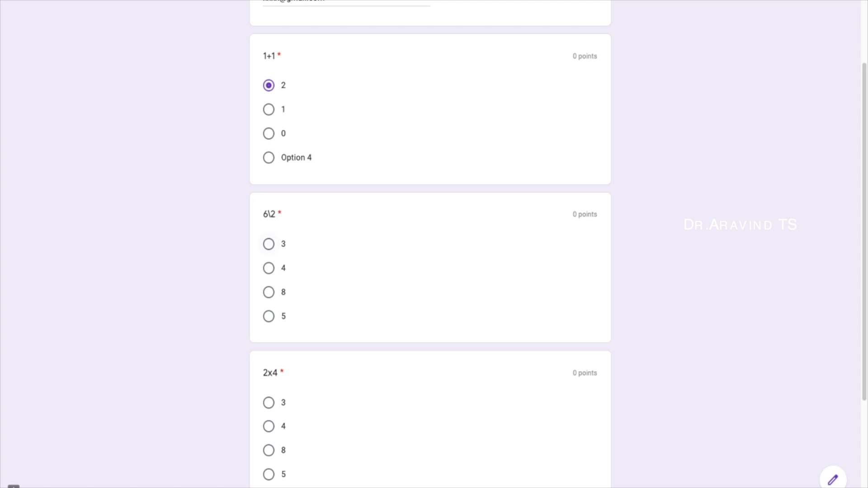
click(268, 268)
scroll(269, 268, down, 1)
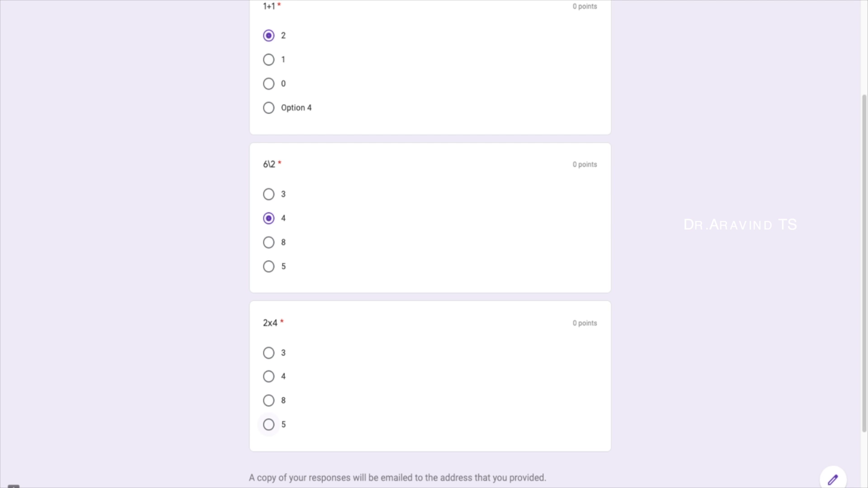
click(268, 400)
scroll(268, 400, down, 3)
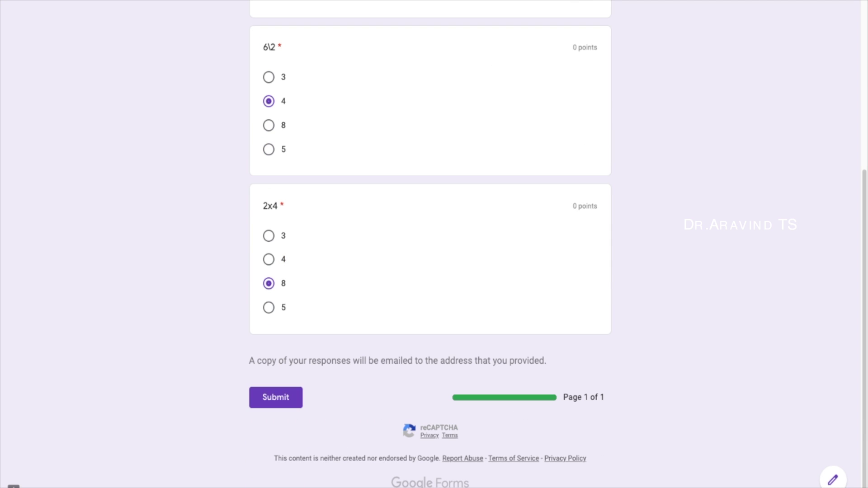